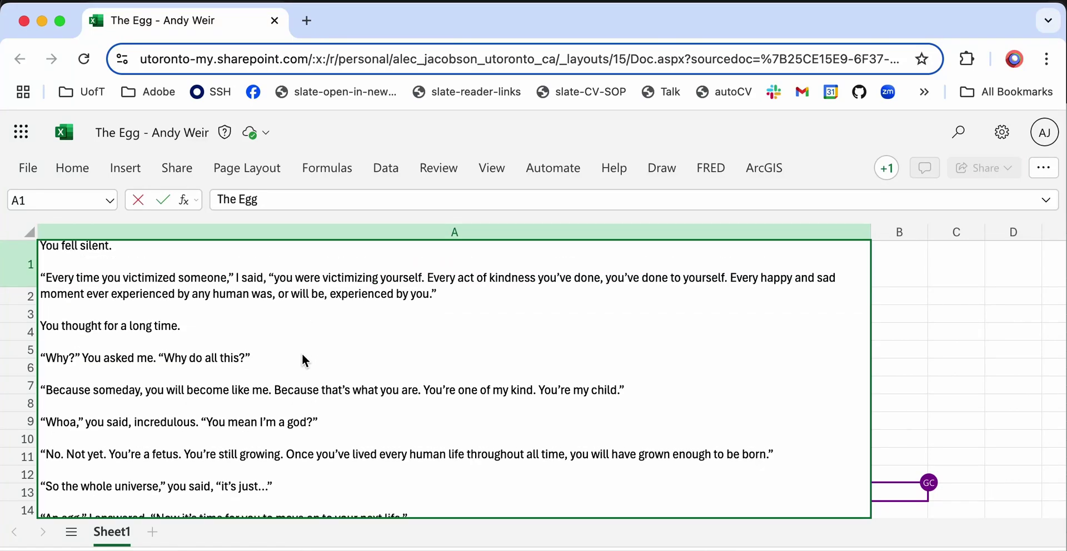
pyautogui.scroll(5, 302, 353)
pyautogui.scroll(5, 302, 353)
pyautogui.scroll(3, 302, 353)
pyautogui.scroll(5, 301, 353)
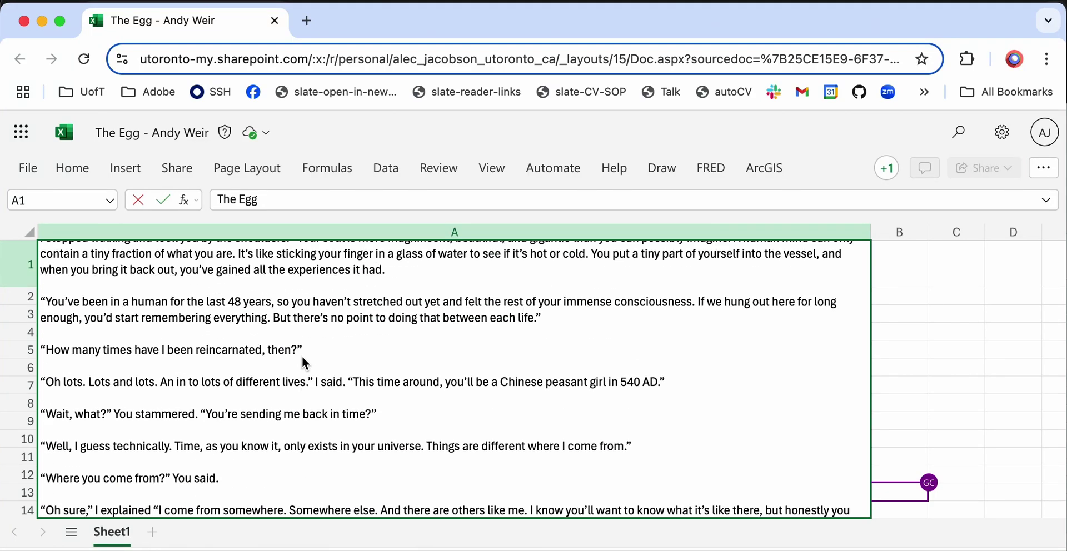
pyautogui.scroll(5, 302, 355)
pyautogui.scroll(5, 301, 357)
pyautogui.scroll(3, 302, 359)
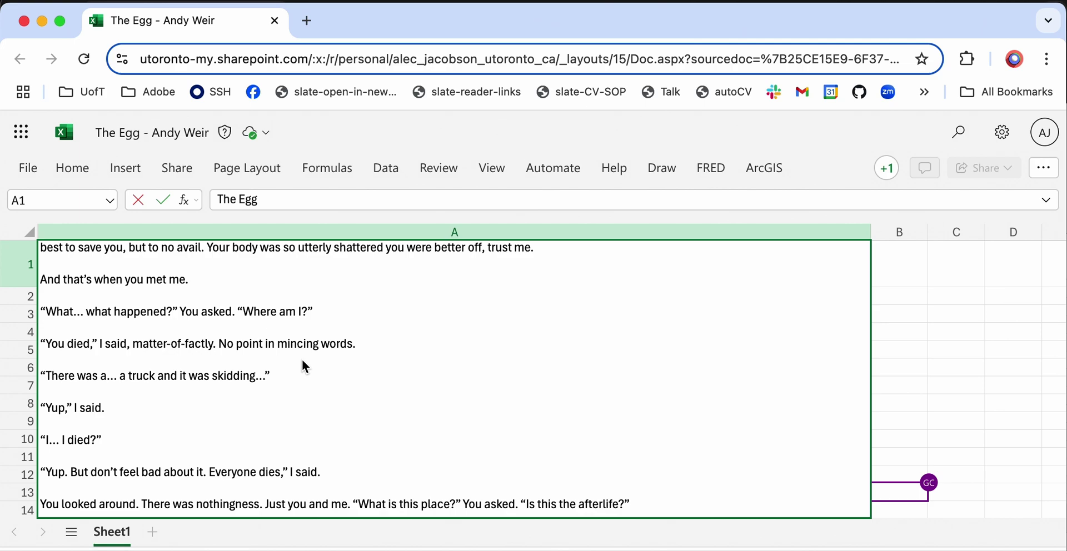
pyautogui.scroll(5, 244, 309)
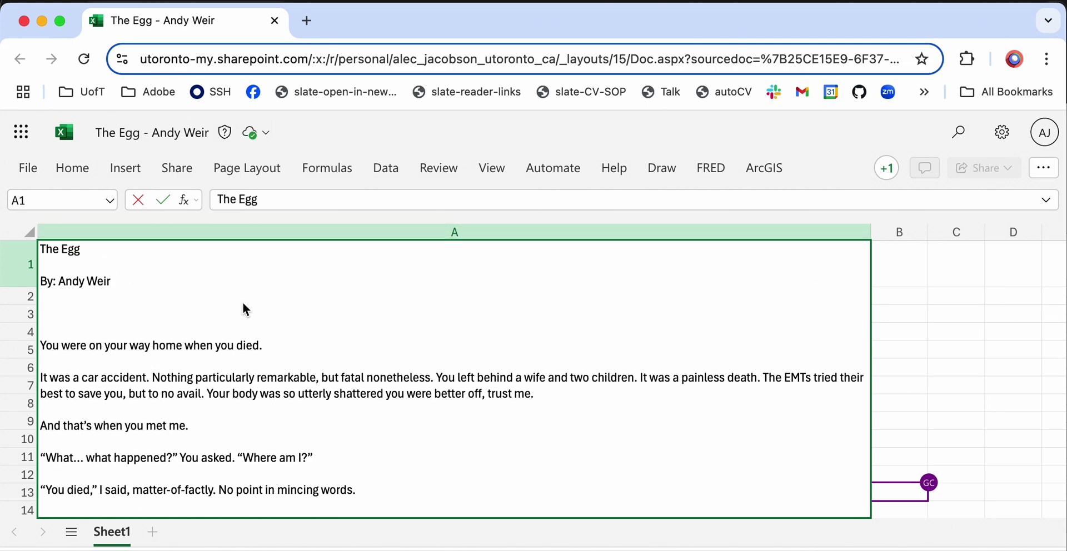
pyautogui.scroll(-5, 242, 308)
pyautogui.scroll(-5, 242, 309)
pyautogui.scroll(-5, 242, 309)
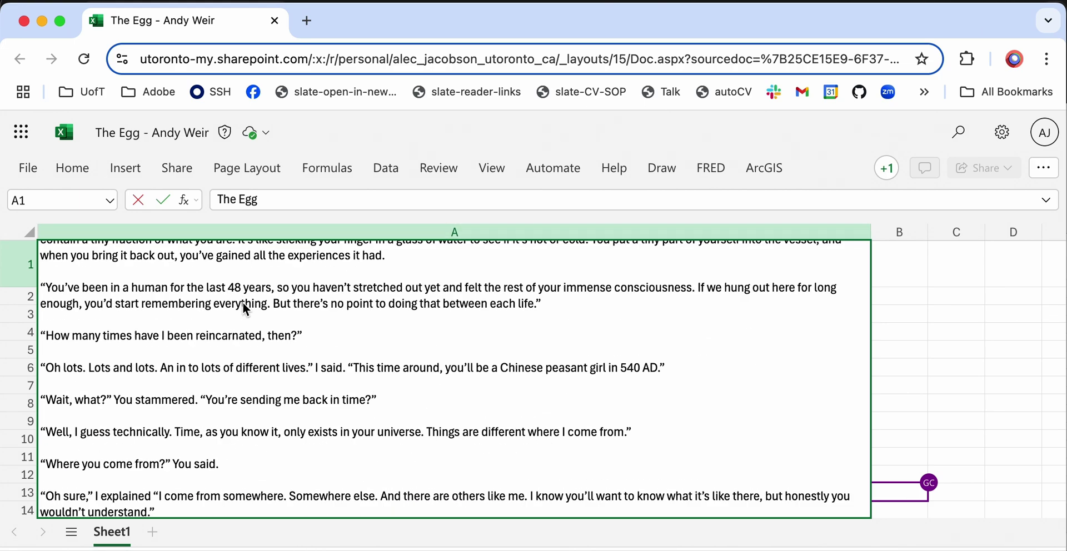
pyautogui.scroll(-5, 243, 309)
pyautogui.scroll(-5, 242, 309)
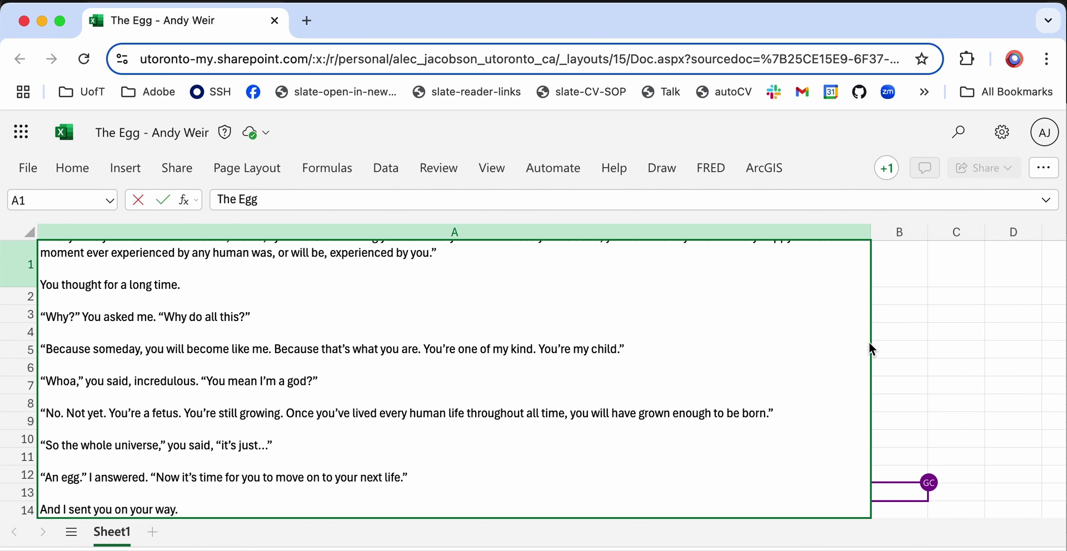
# Select row 1, then resize column A and heighten row 1 to reveal the whole story.
pyautogui.click(939, 337)
pyautogui.click(159, 270)
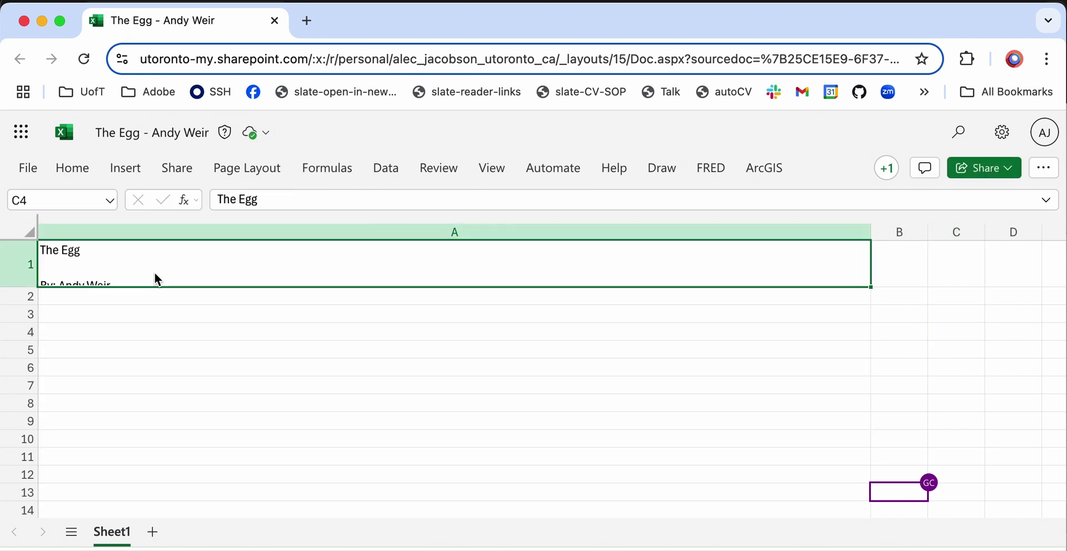
pyautogui.click(26, 283)
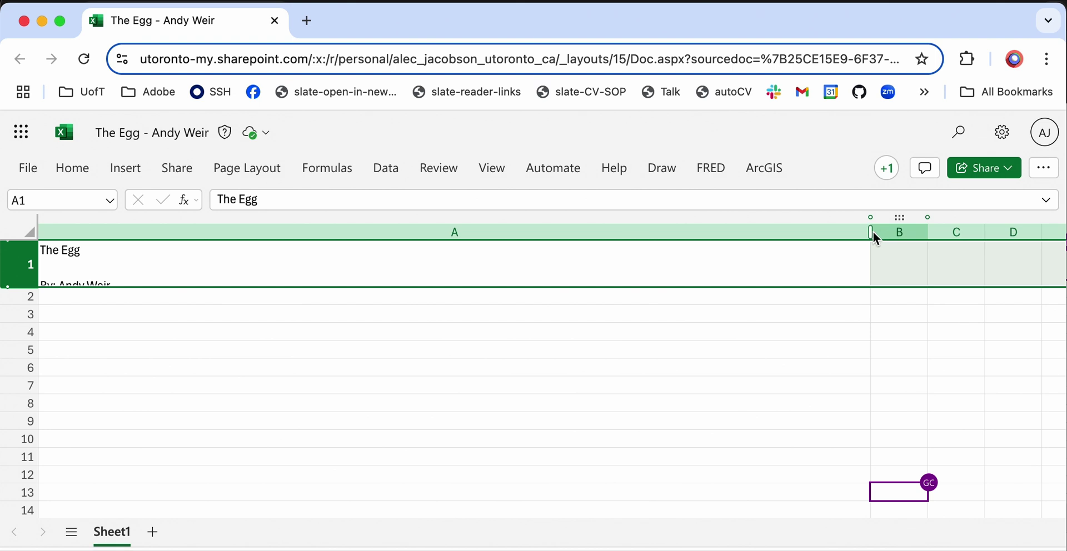
pyautogui.moveTo(872, 232)
pyautogui.mouseDown()
pyautogui.moveTo(909, 237)
pyautogui.moveTo(802, 233)
pyautogui.mouseUp()
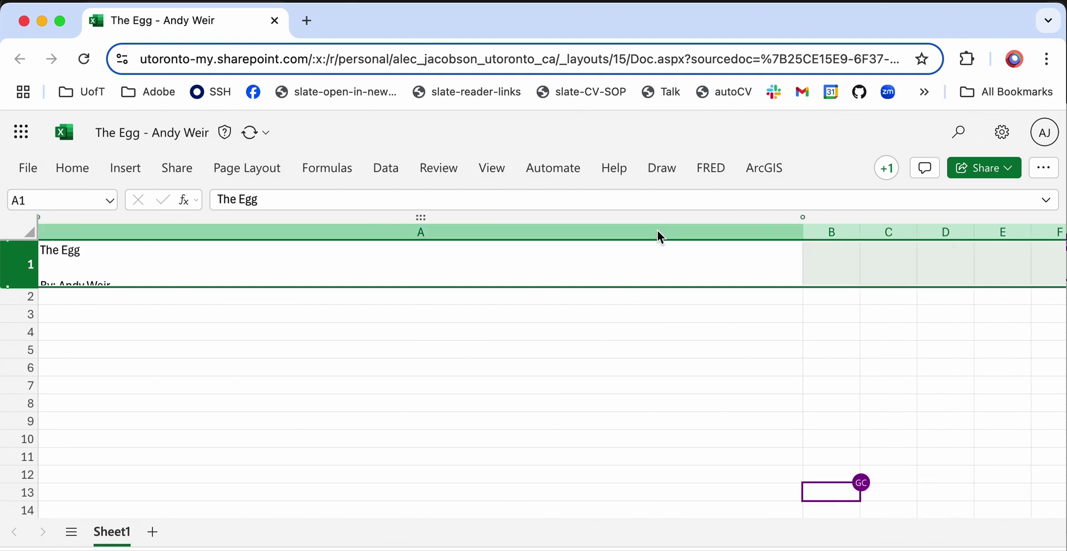
pyautogui.moveTo(22, 286); pyautogui.dragTo(26, 465)
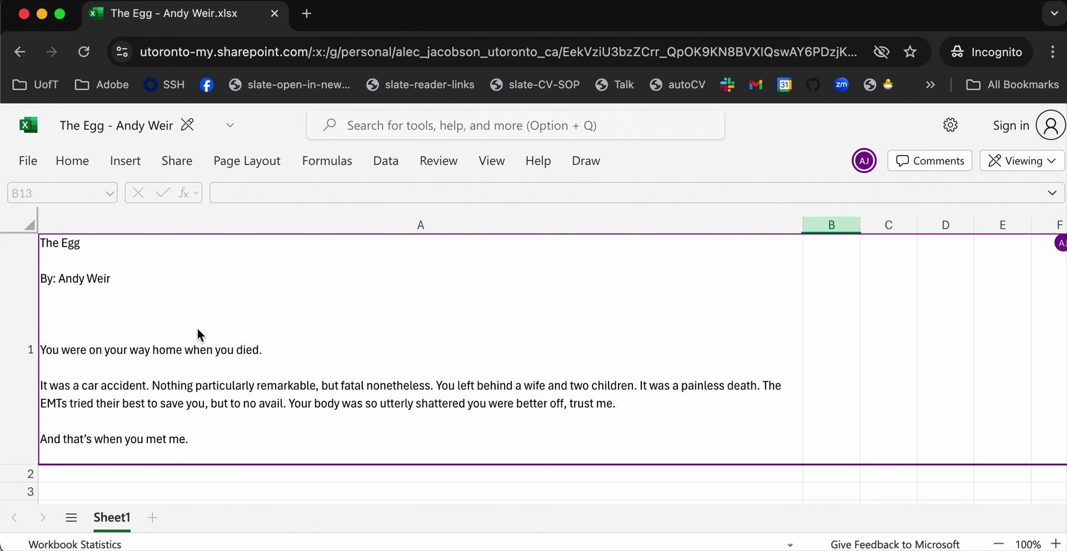
# Select cell A1 in the signed-out read-only workbook to show The Egg.
pyautogui.click(205, 349)
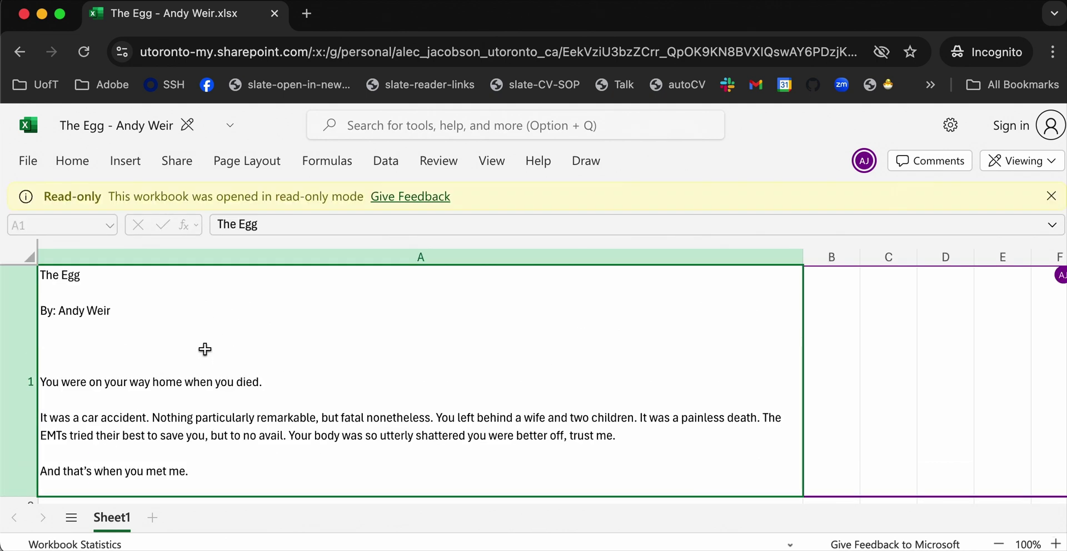
pyautogui.scroll(-2, 205, 349)
pyautogui.scroll(2, 179, 363)
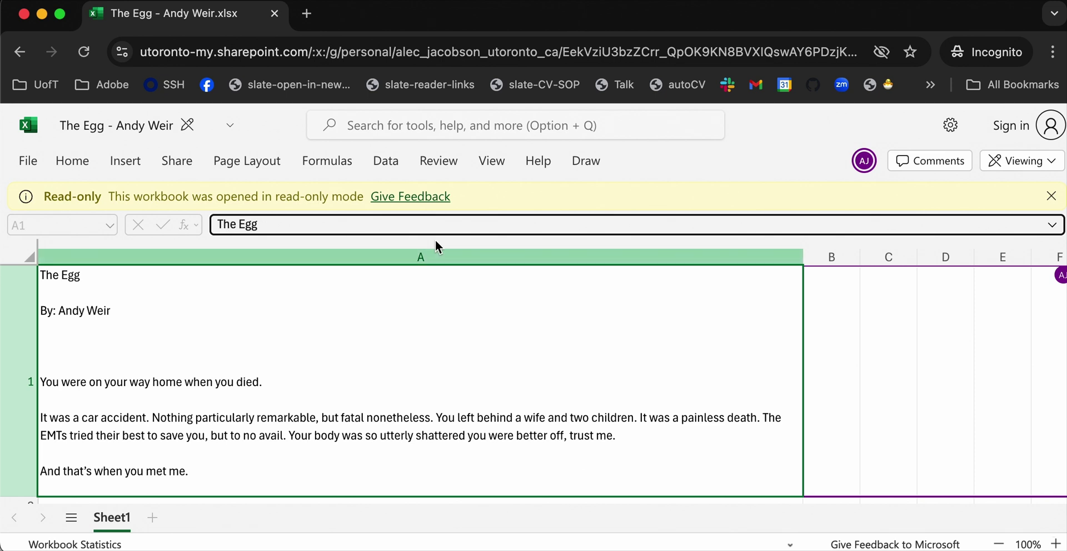
# Expand the formula bar and select all of A1's story text.
pyautogui.click(1052, 225)
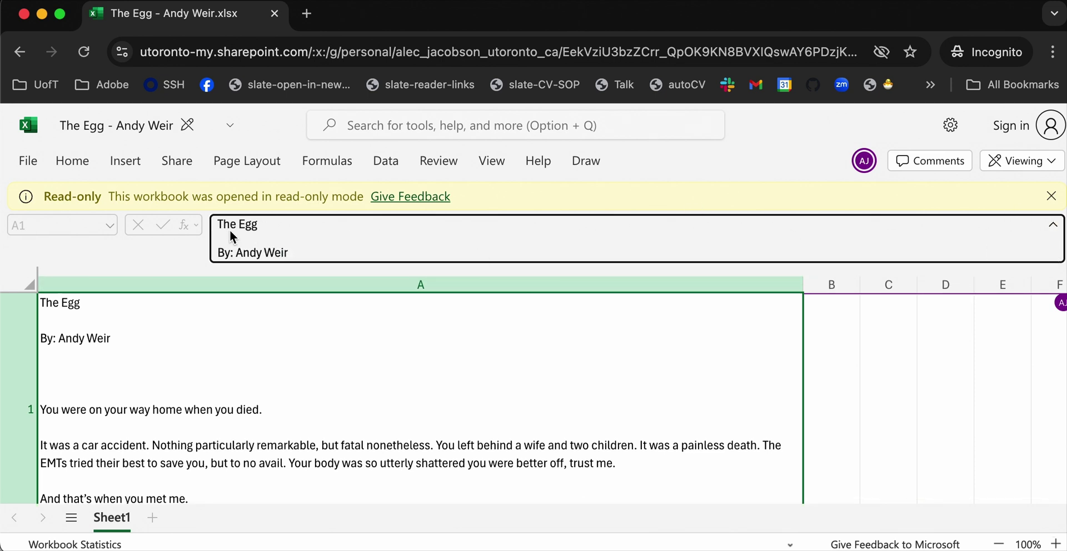
pyautogui.moveTo(265, 239); pyautogui.dragTo(302, 276)
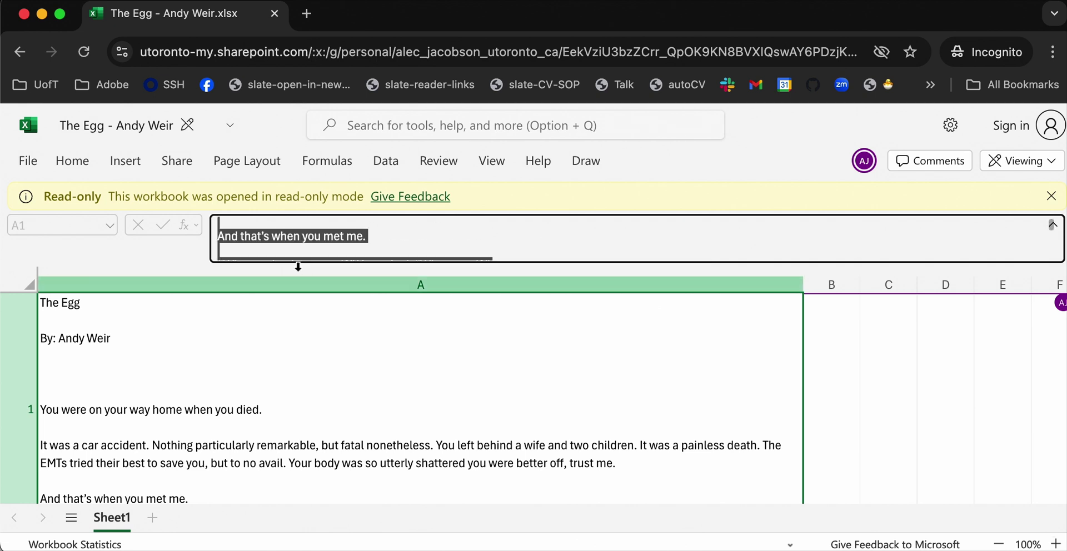
pyautogui.click(358, 257)
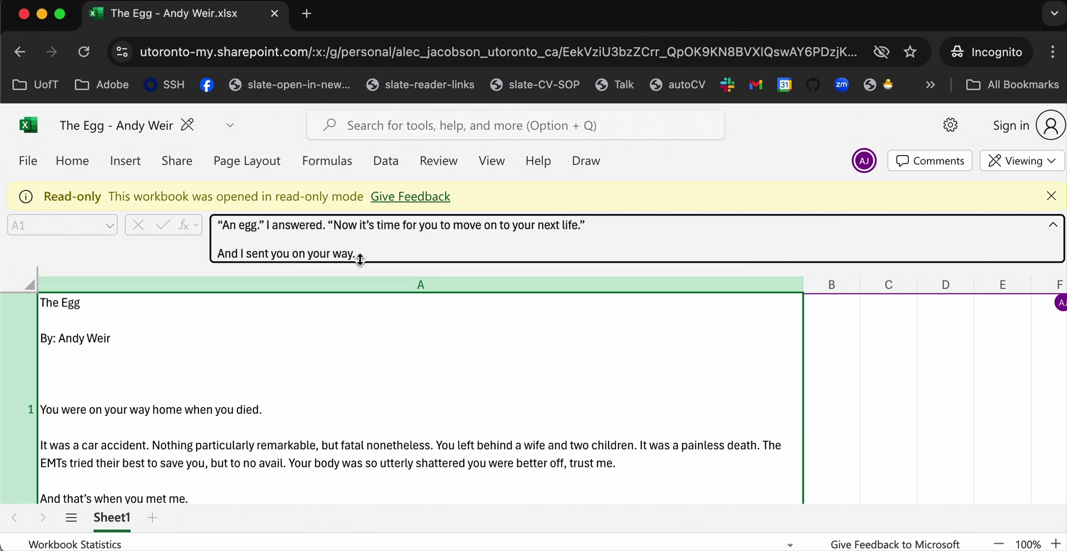
pyautogui.press('super+a')
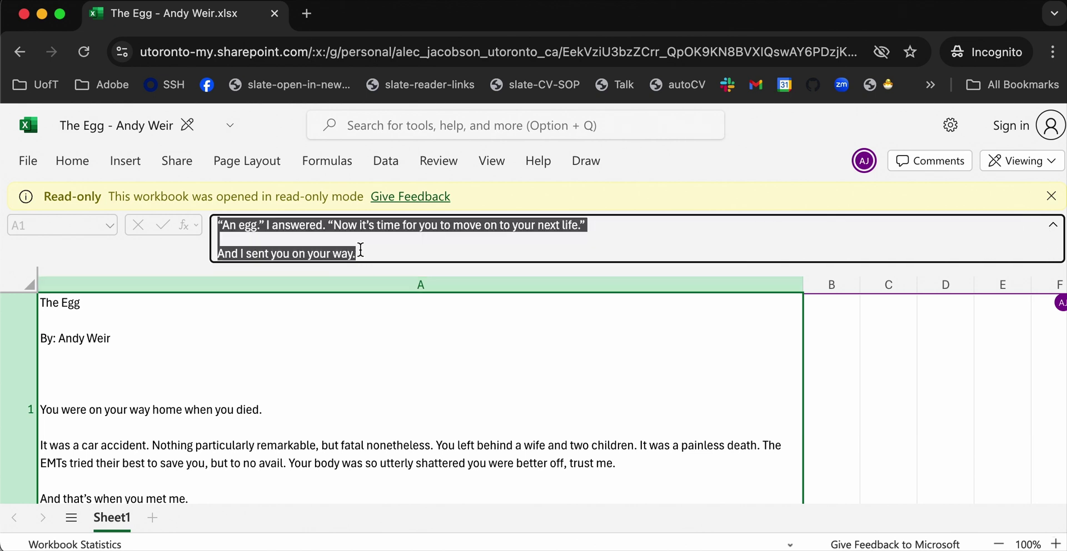
pyautogui.press('super+Tab')
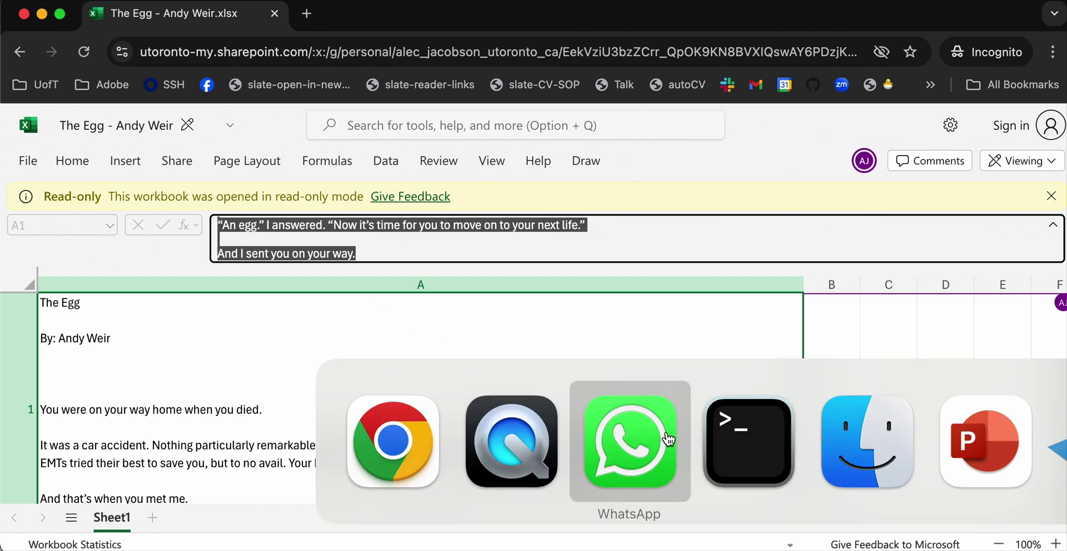
# Bring the Neovim terminal forward and move down through the pasted story lines.
pyautogui.click(792, 462)
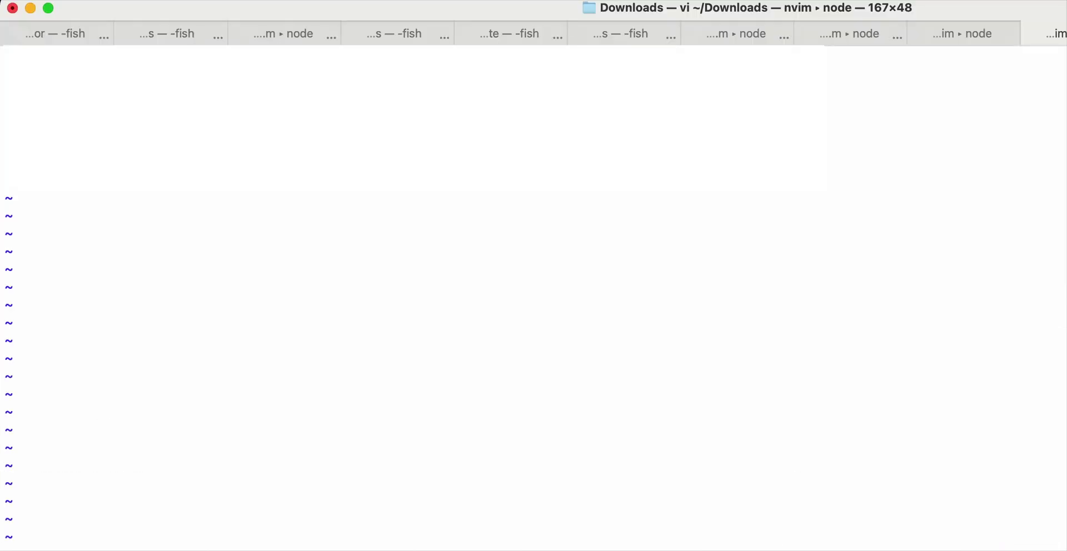
pyautogui.press('j')
pyautogui.press('j')
pyautogui.press('j')
pyautogui.press('j')
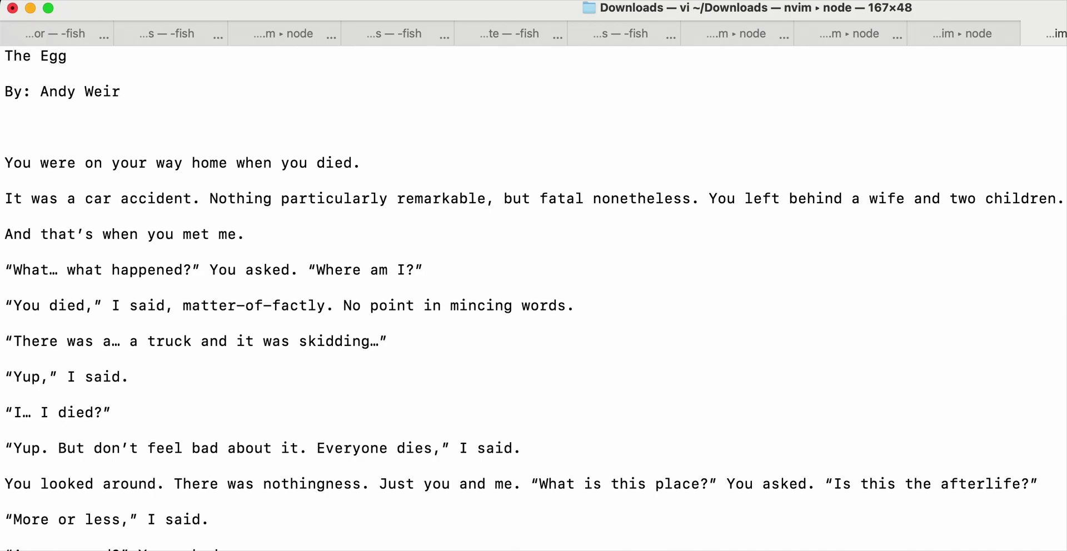
pyautogui.press('j')
pyautogui.press('j')
pyautogui.press('j')
pyautogui.press('j')
pyautogui.press('j')
pyautogui.press('j')
pyautogui.press('j')
pyautogui.press('j')
pyautogui.press('j')
pyautogui.press('j')
pyautogui.press('j')
pyautogui.press('j')
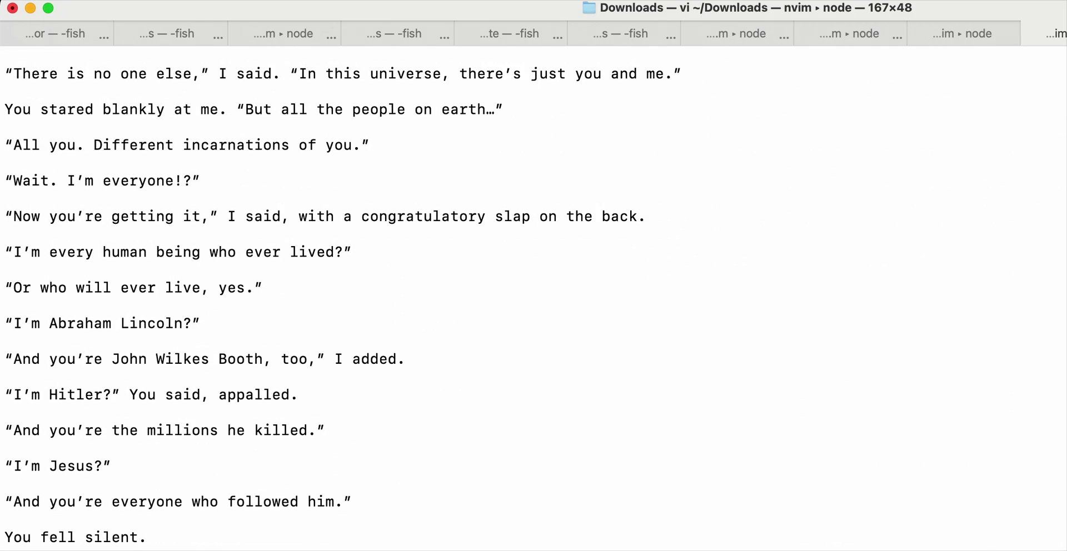